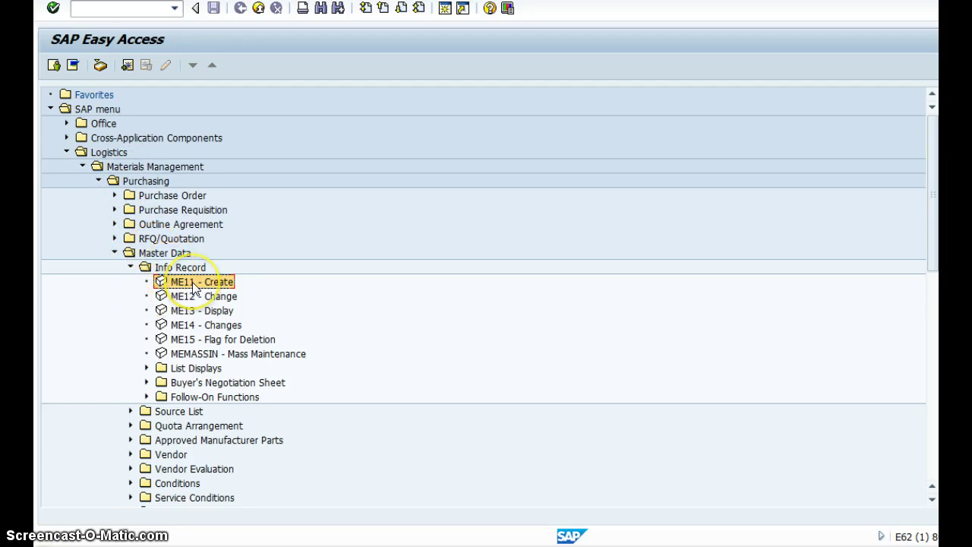
- Start creating a purchasing info record (ME11) and choose material 1326, Light bulbs, from the plant material search
double_click(192, 284)
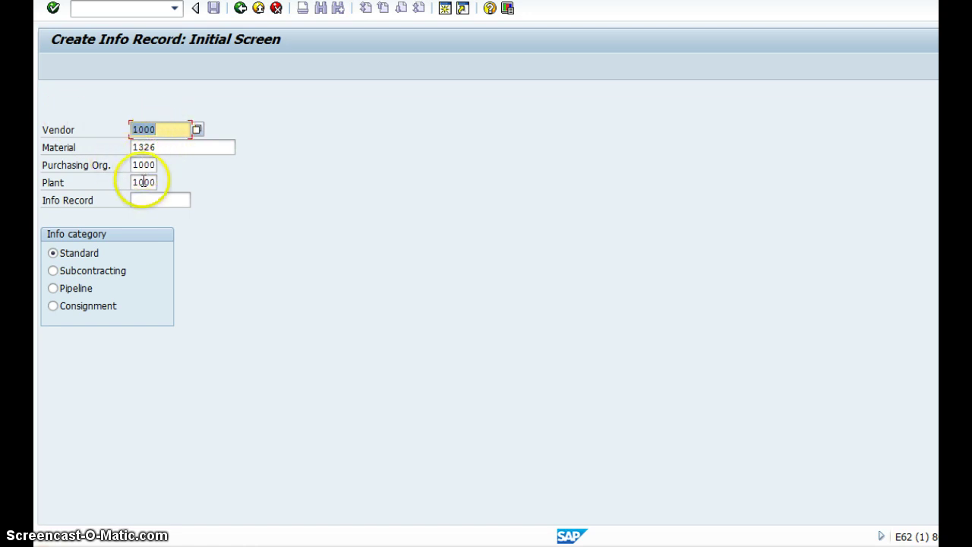
left_click(217, 146)
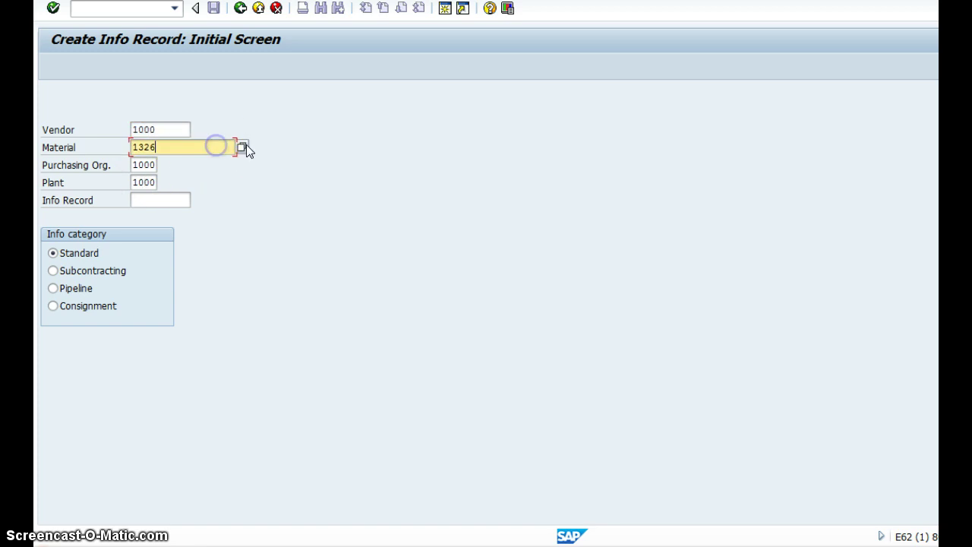
left_click(241, 147)
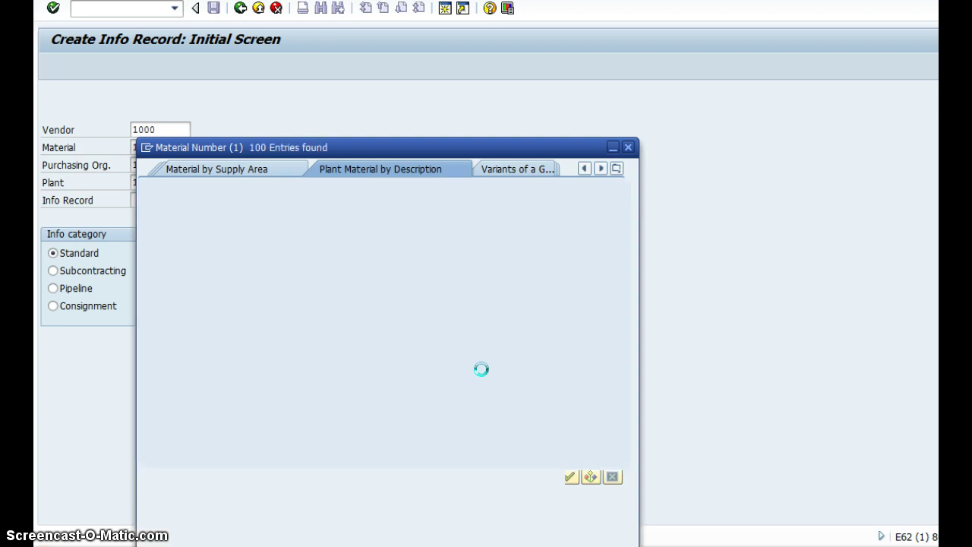
left_click(625, 450)
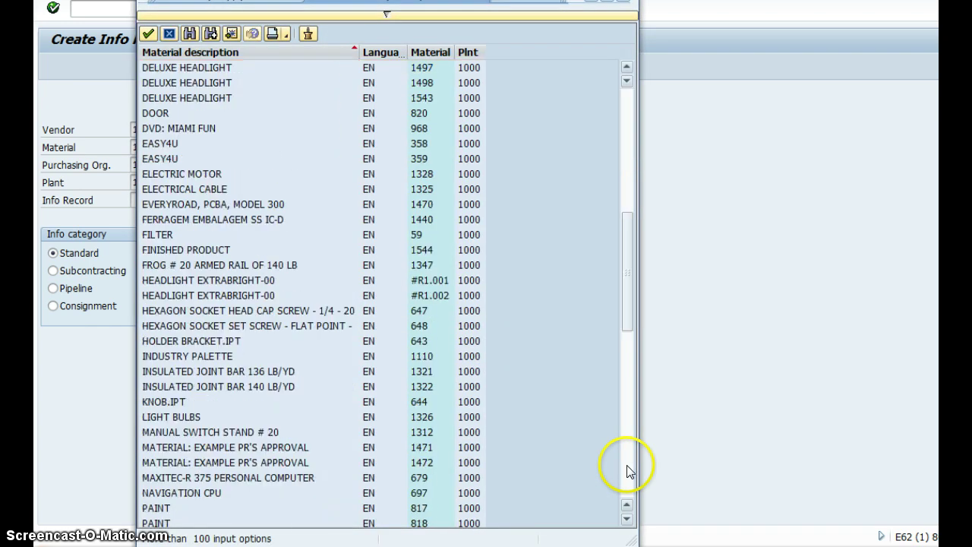
double_click(170, 417)
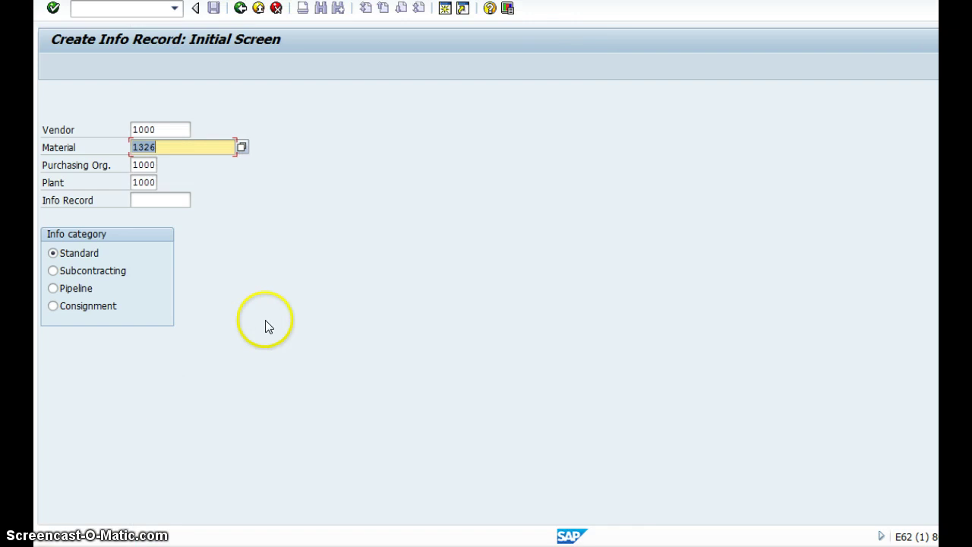
- Leave the info record number blank, keep the Standard info category, and continue to the general data
left_click(157, 201)
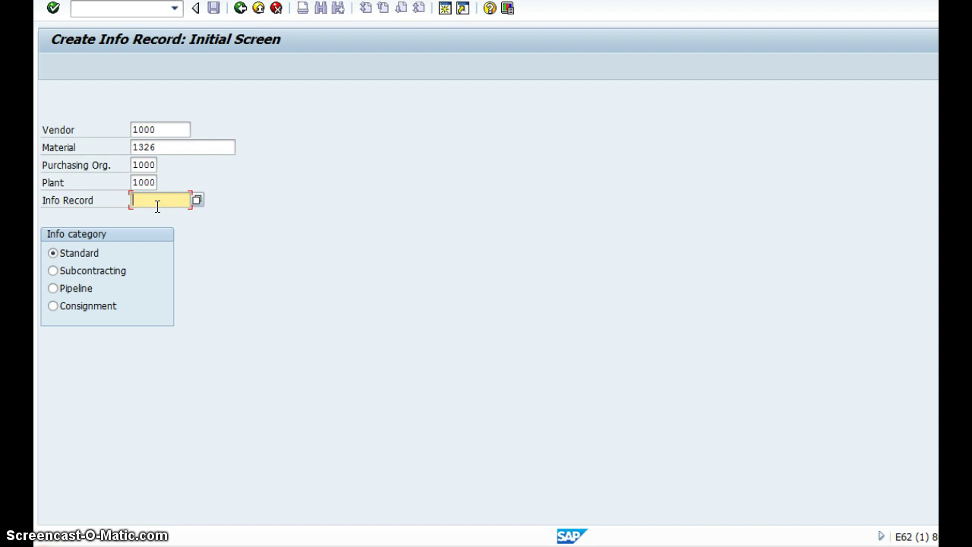
left_click(78, 254)
left_click(84, 264)
left_click(86, 261)
key("Return")
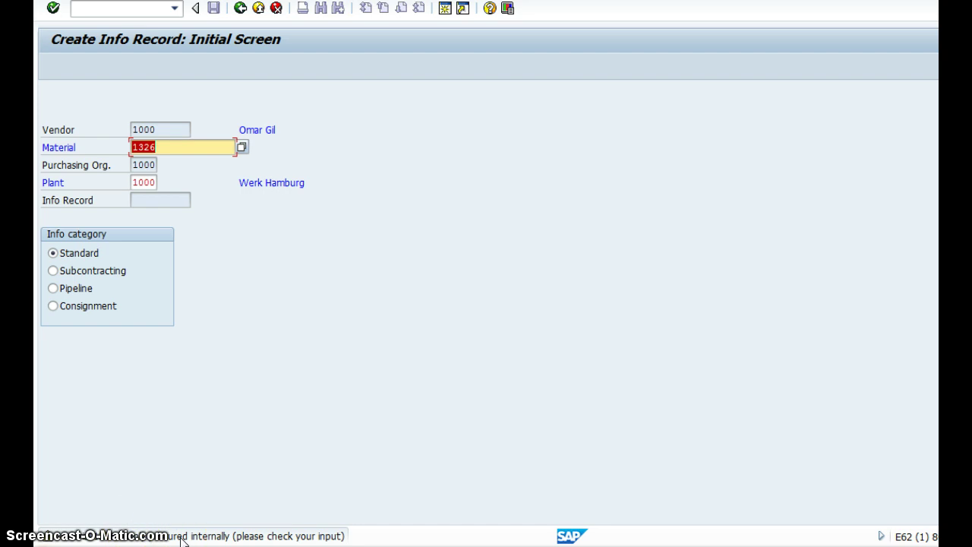
key("Return")
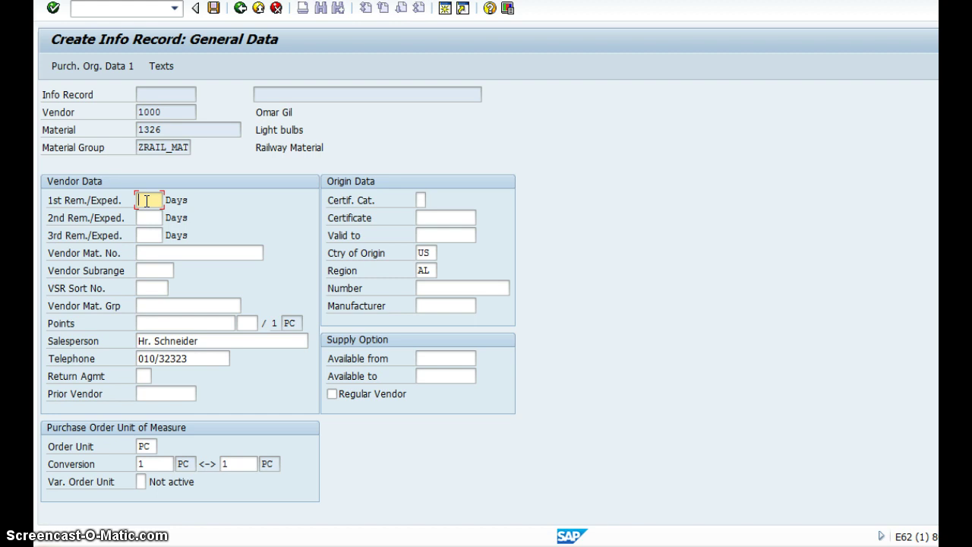
- Set the first reminder to 1 day, keep PC as the order unit, and continue to the first purchasing organization data screen
type("1")
left_click(152, 219)
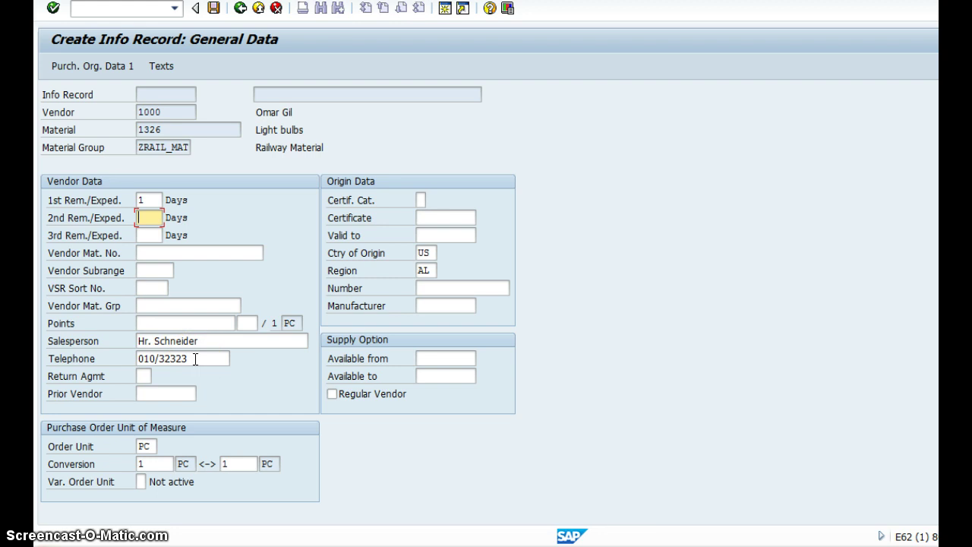
left_click(153, 446)
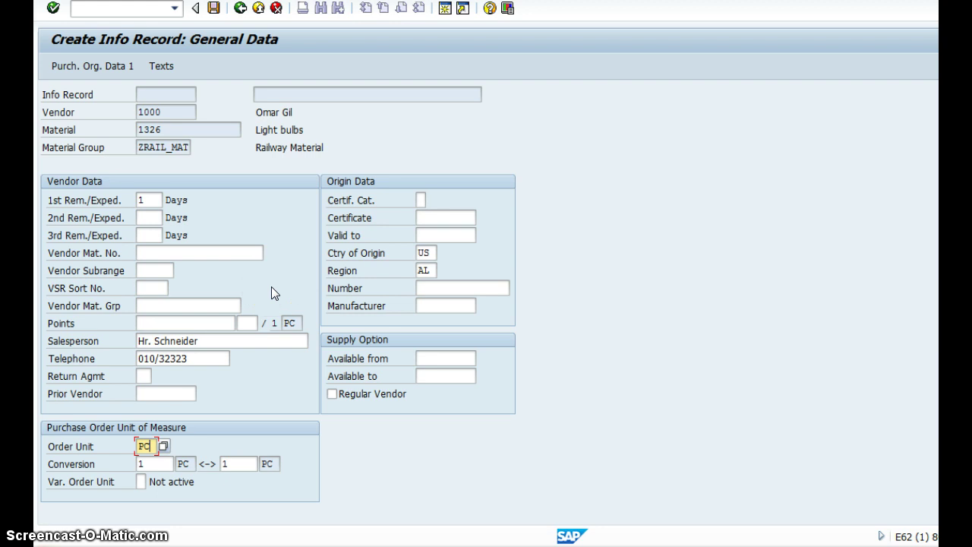
key("Return")
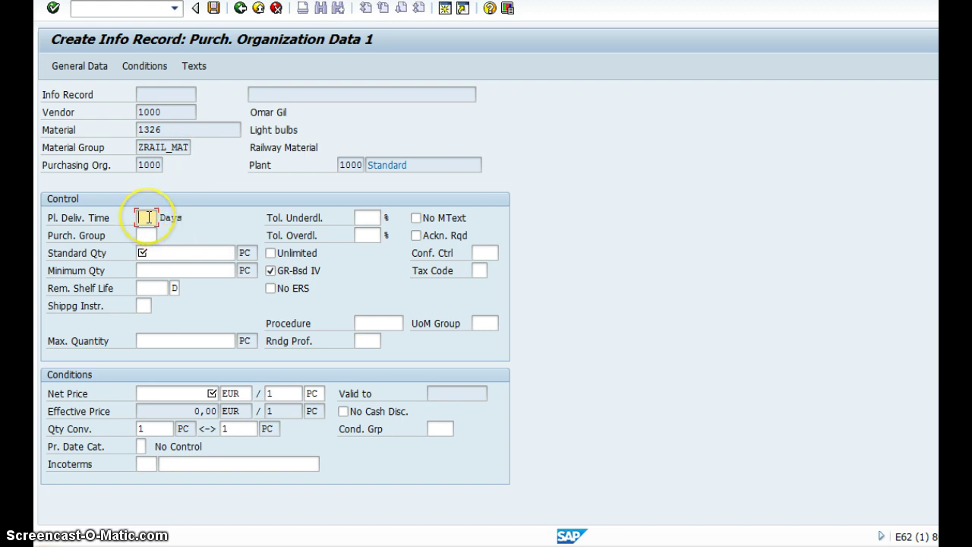
- Set the planned delivery time to 1 day and choose purchasing group 001
type("1")
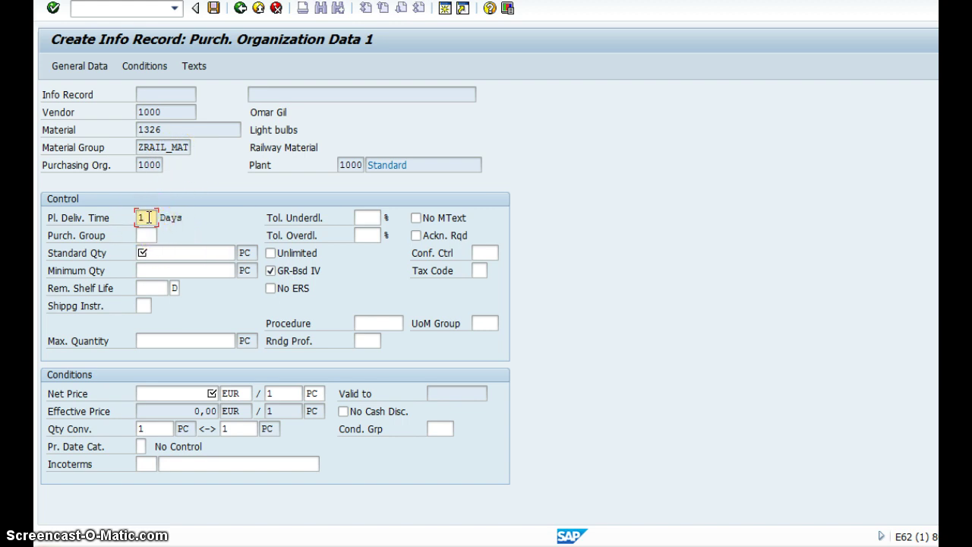
left_click(146, 235)
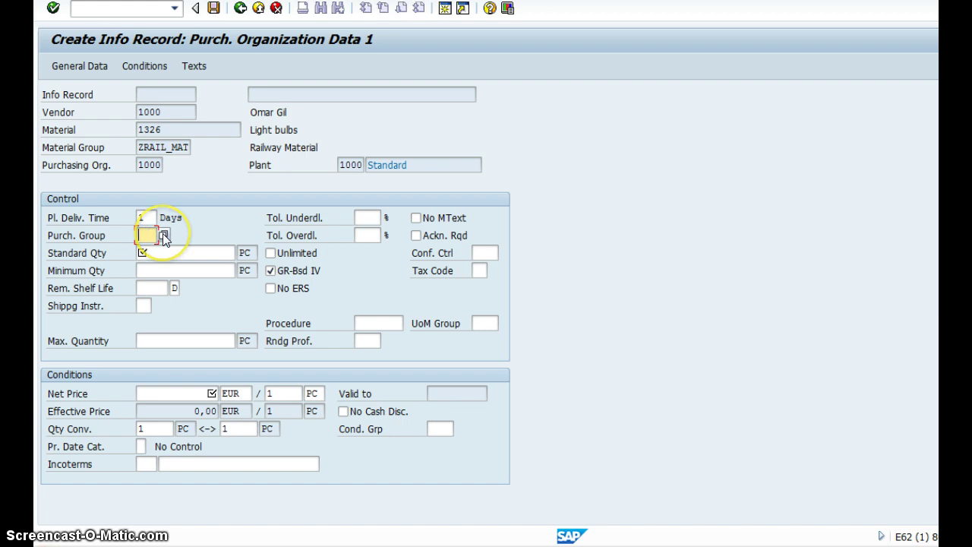
left_click(164, 236)
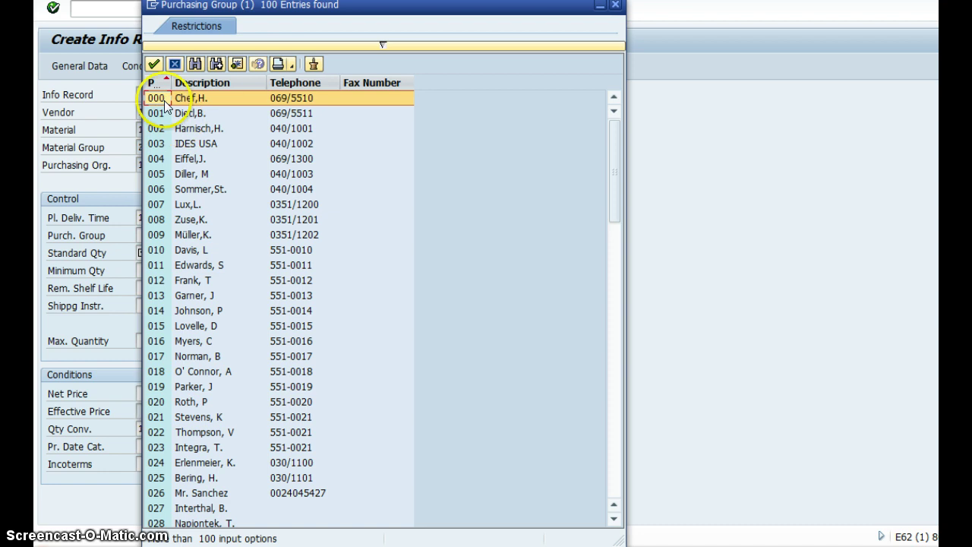
double_click(155, 114)
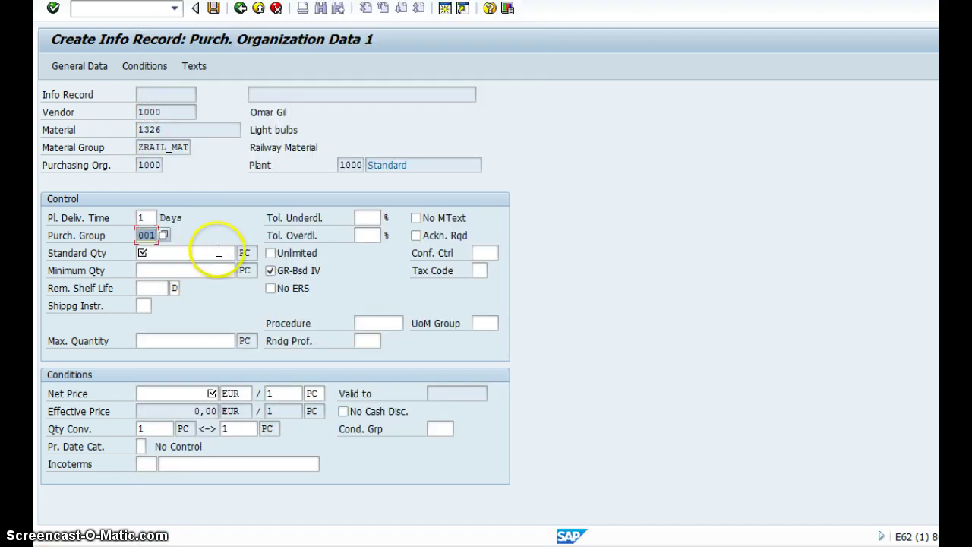
- Enter a standard quantity of 5 PC and a net price of 5 EUR per 1 PC, then confirm the purchasing data
left_click(205, 254)
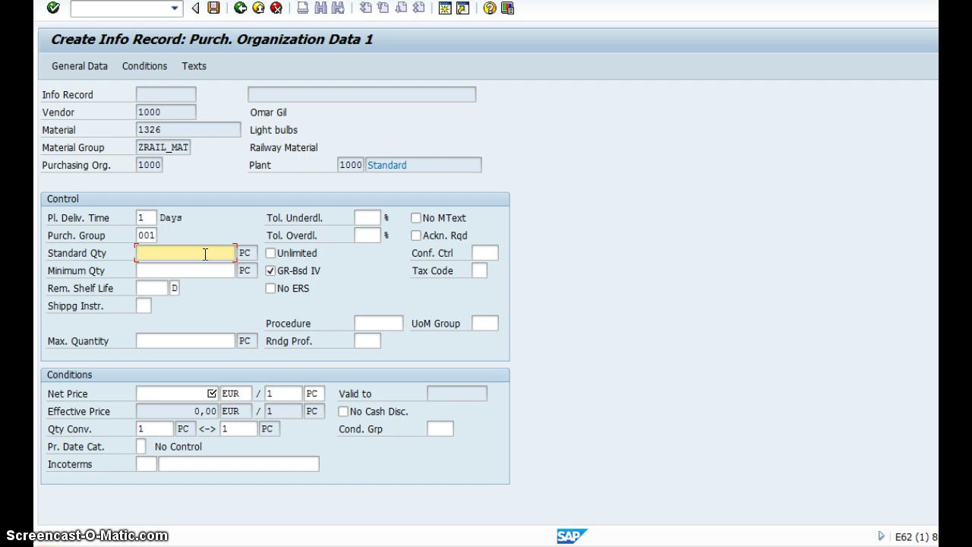
type("5")
left_click(189, 274)
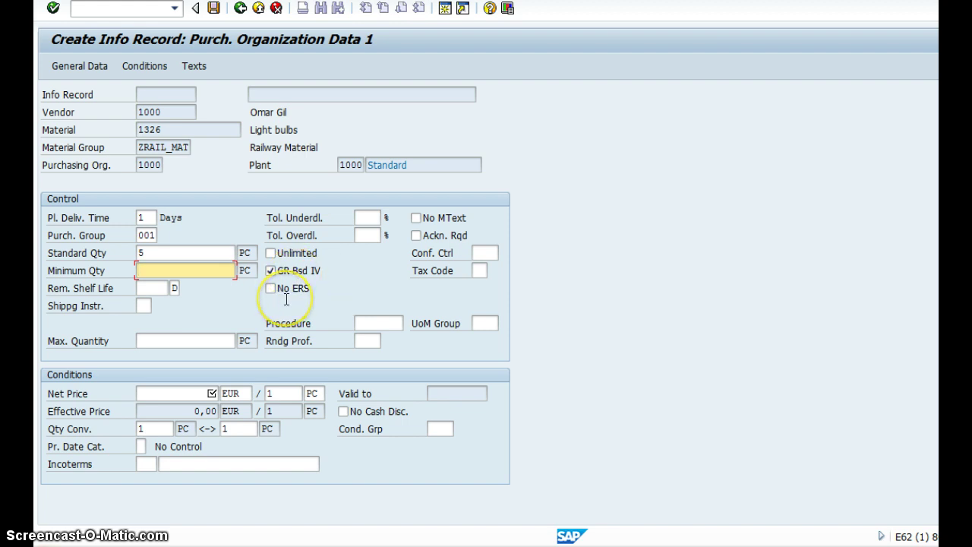
left_click(187, 393)
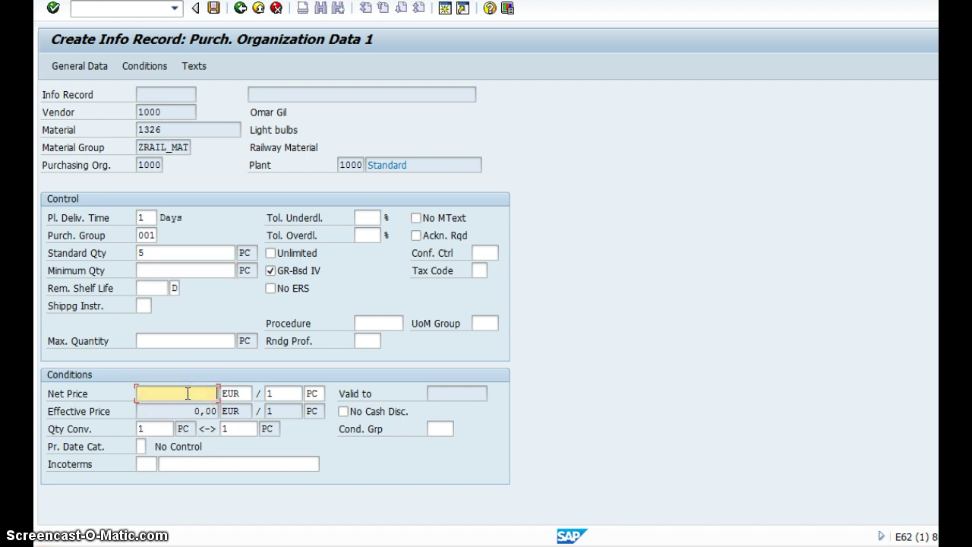
type("5")
left_click(272, 414)
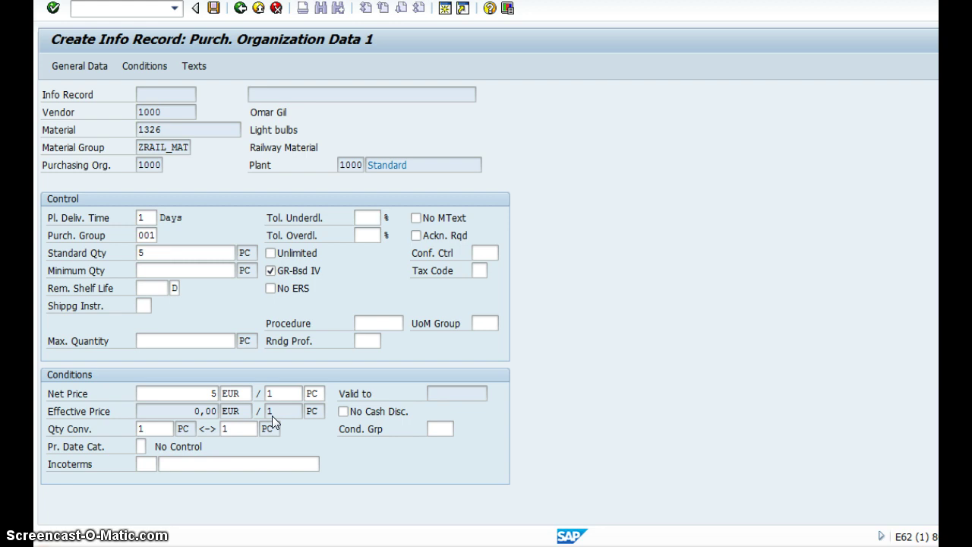
key("Return")
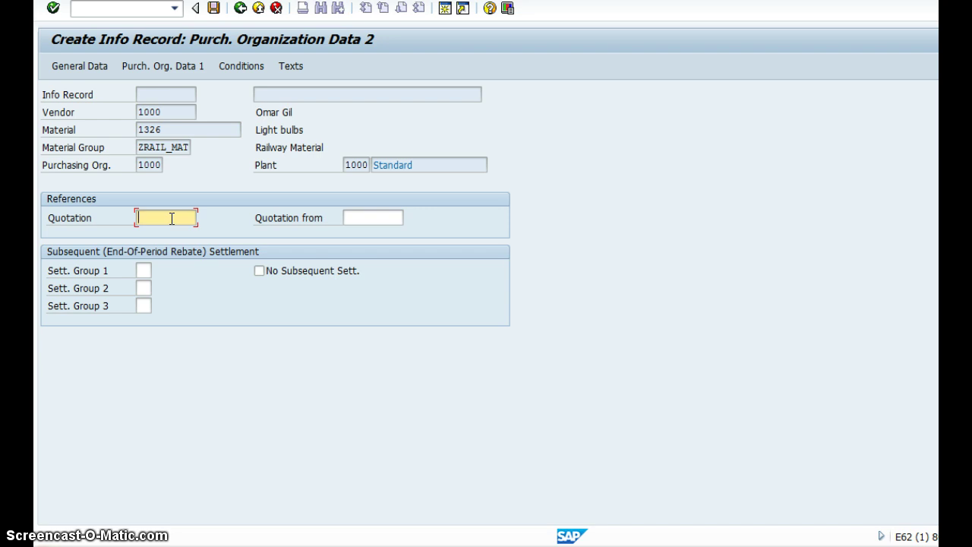
- Leave the quotation references and text overview blank, and save the new info record
key("Return")
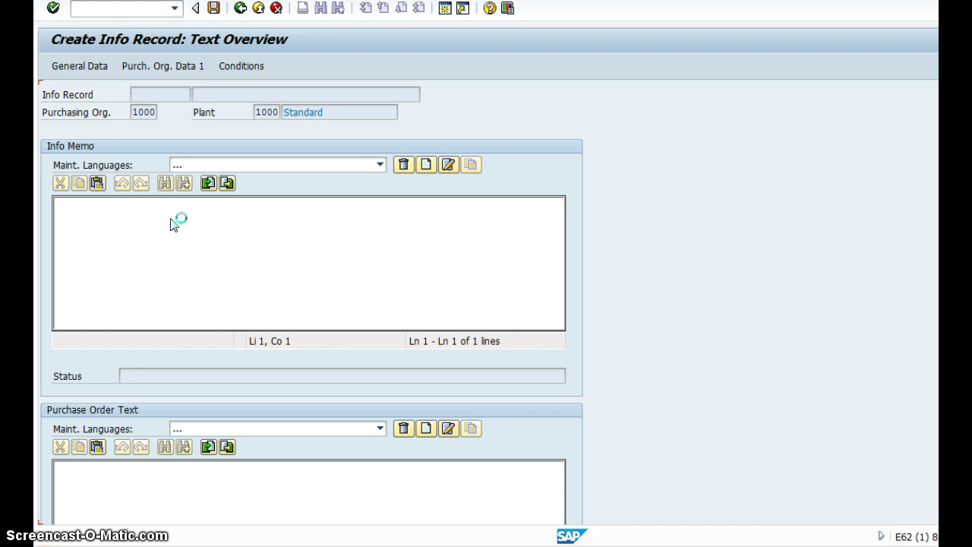
left_click(170, 234)
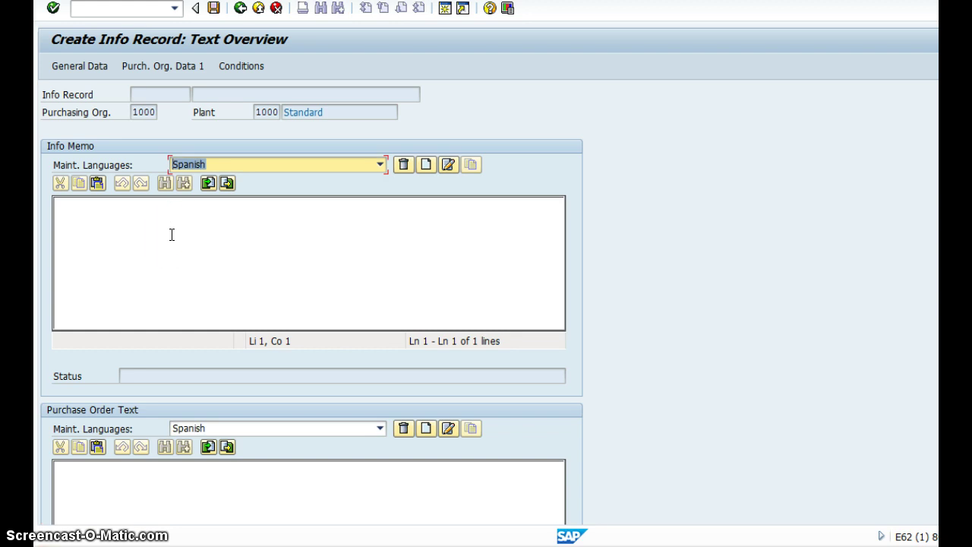
left_click(171, 236)
key("Return")
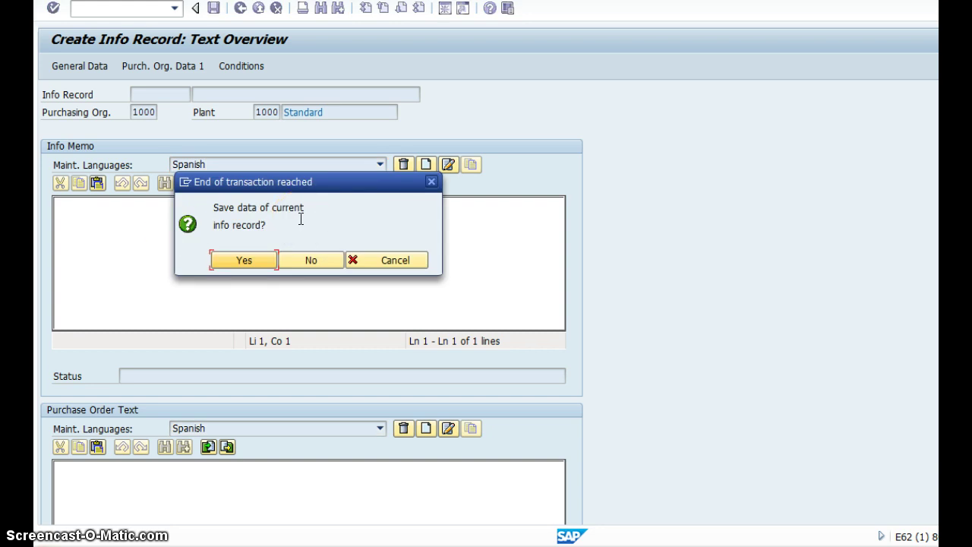
left_click(243, 261)
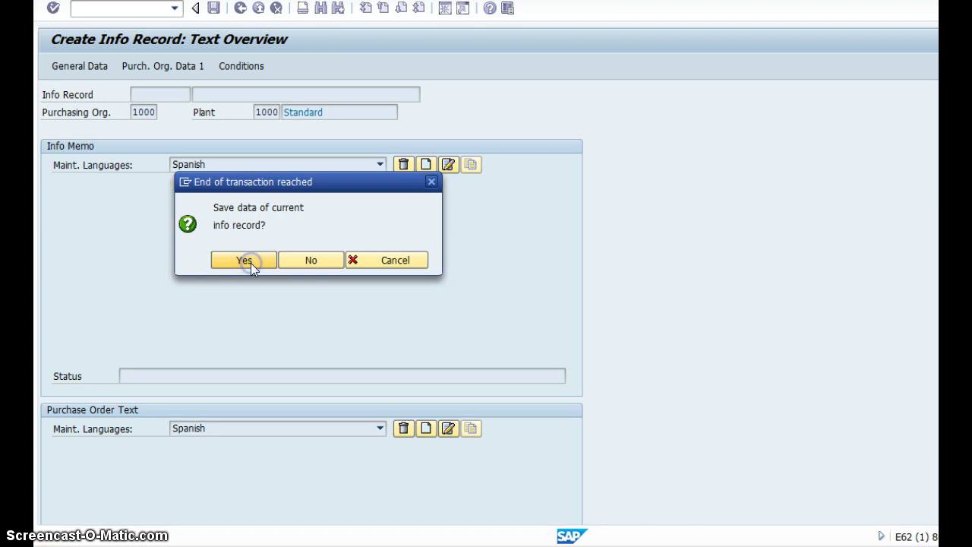